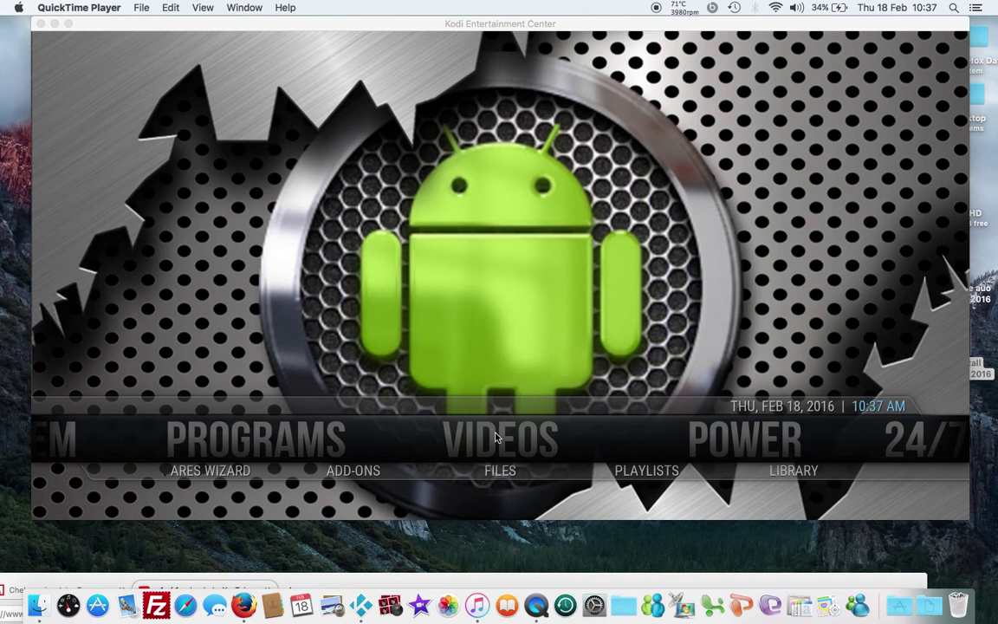
# - Launch the SPECTO add-on from Kodi's video add-ons list
pyautogui.click(496, 438)
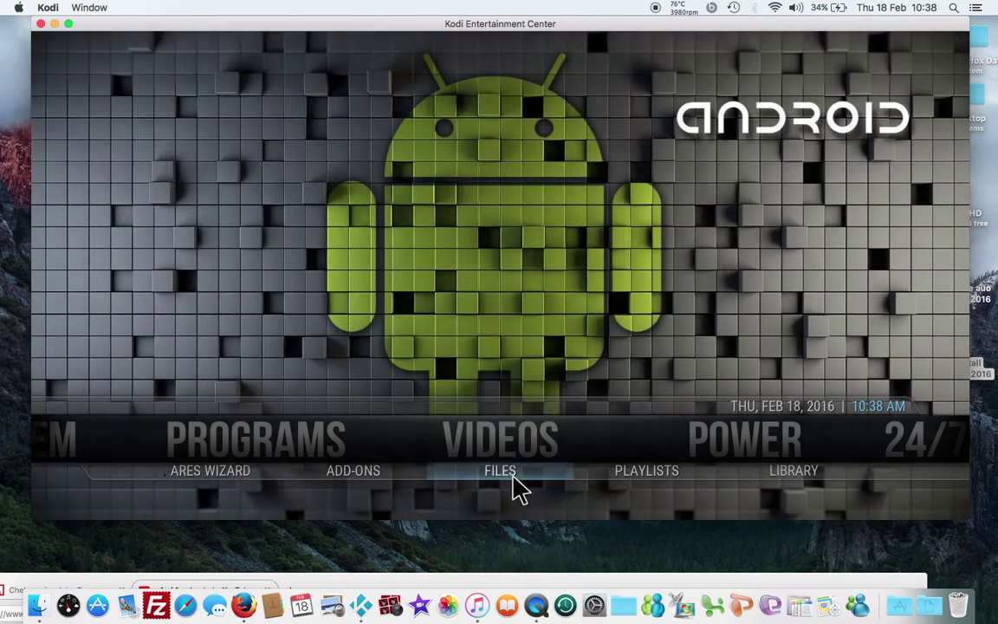
pyautogui.click(399, 483)
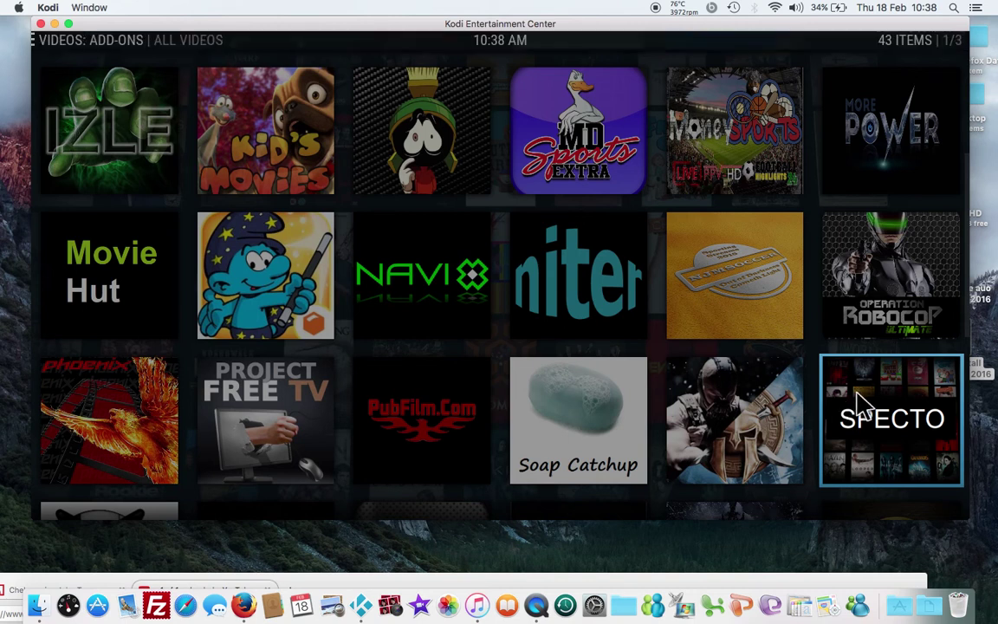
pyautogui.click(857, 402)
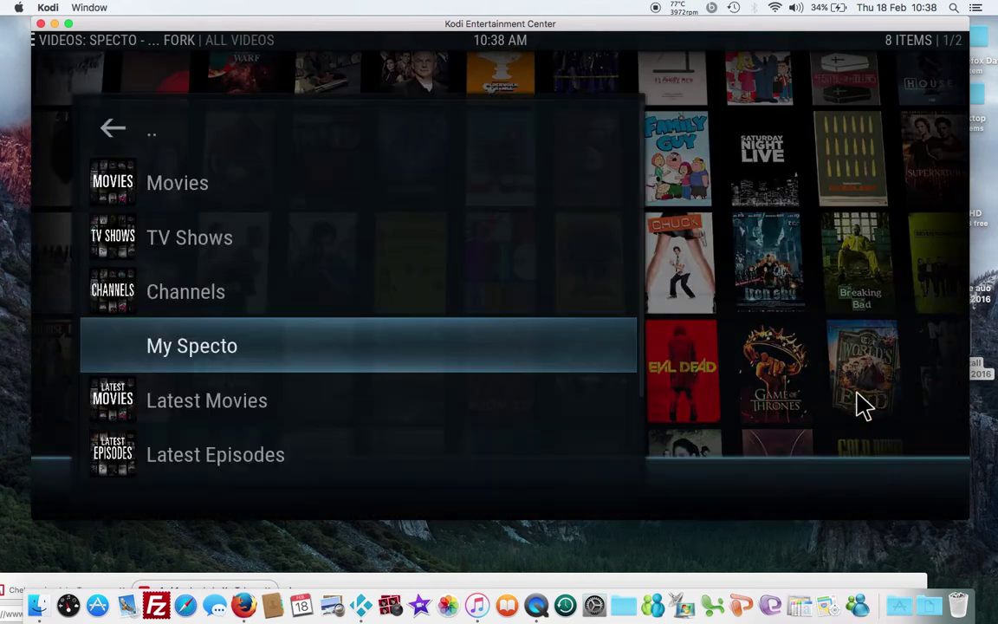
# - Search Specto's Movies for 'creed', listing Creed (2015) among 10 results
pyautogui.click(276, 195)
pyautogui.scroll(-8, 277, 195)
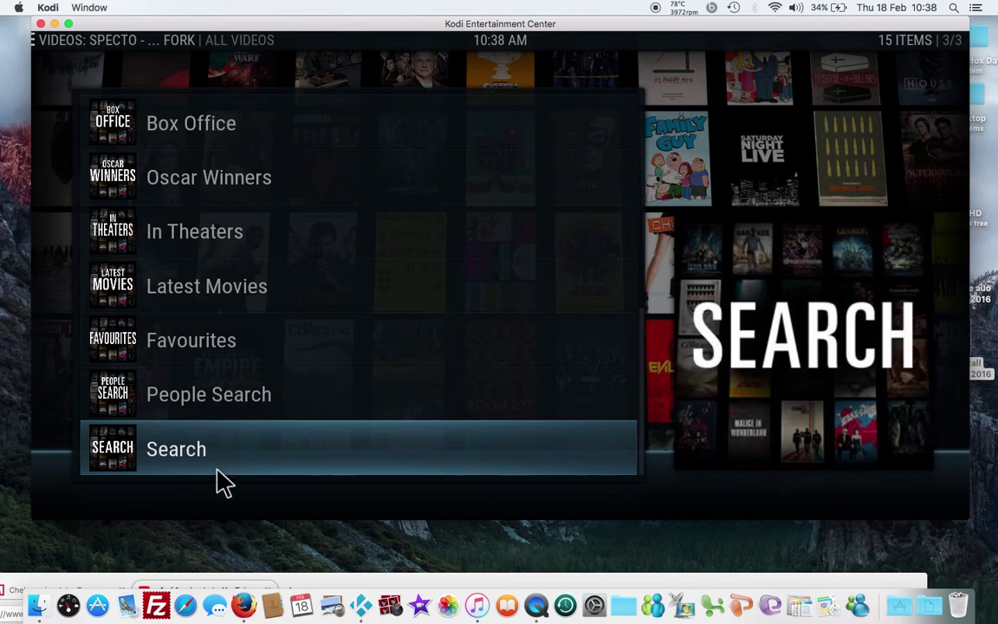
pyautogui.click(224, 472)
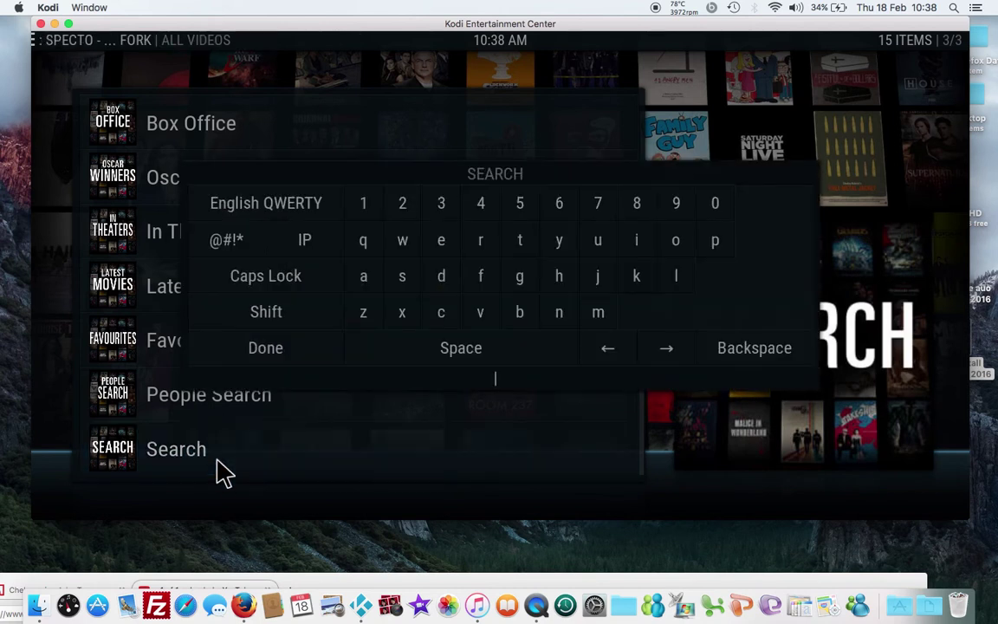
pyautogui.write('creed')
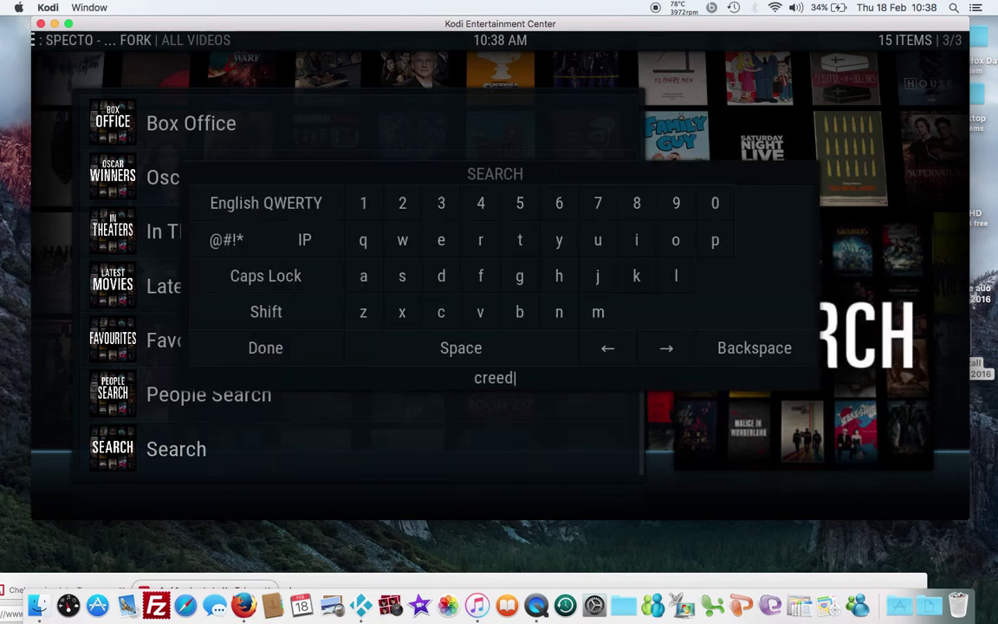
pyautogui.click(266, 347)
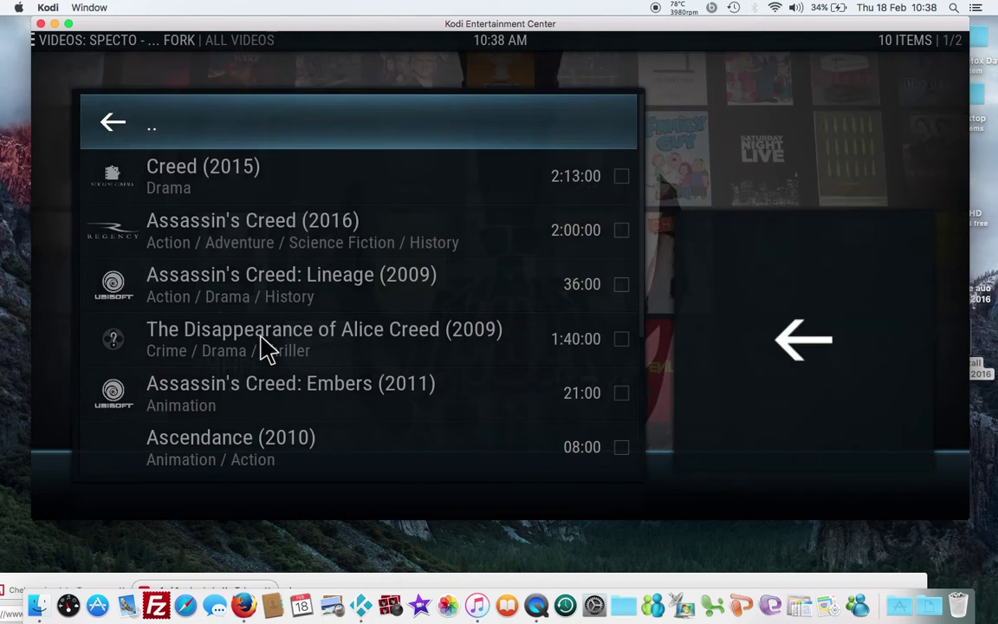
# - Add Creed (2015) to favourites and step back out of the search results
pyautogui.rightClick(270, 189)
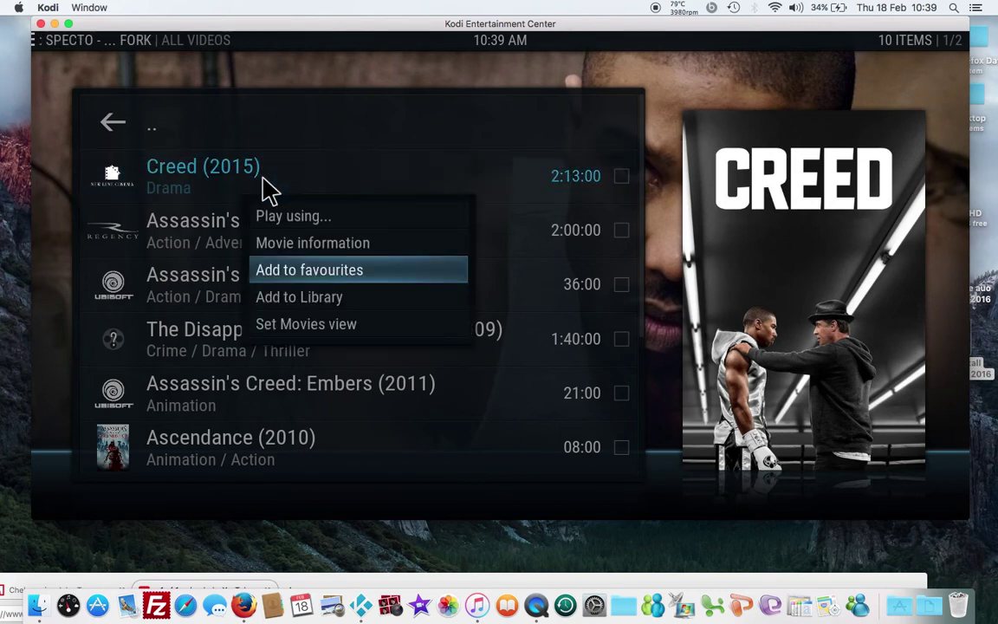
pyautogui.click(319, 272)
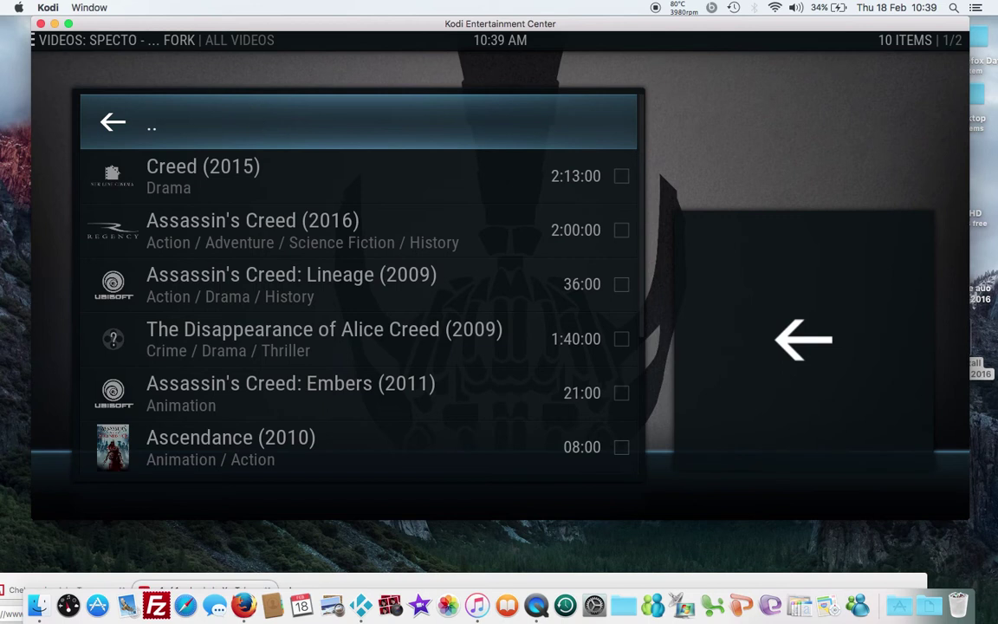
pyautogui.click(220, 109)
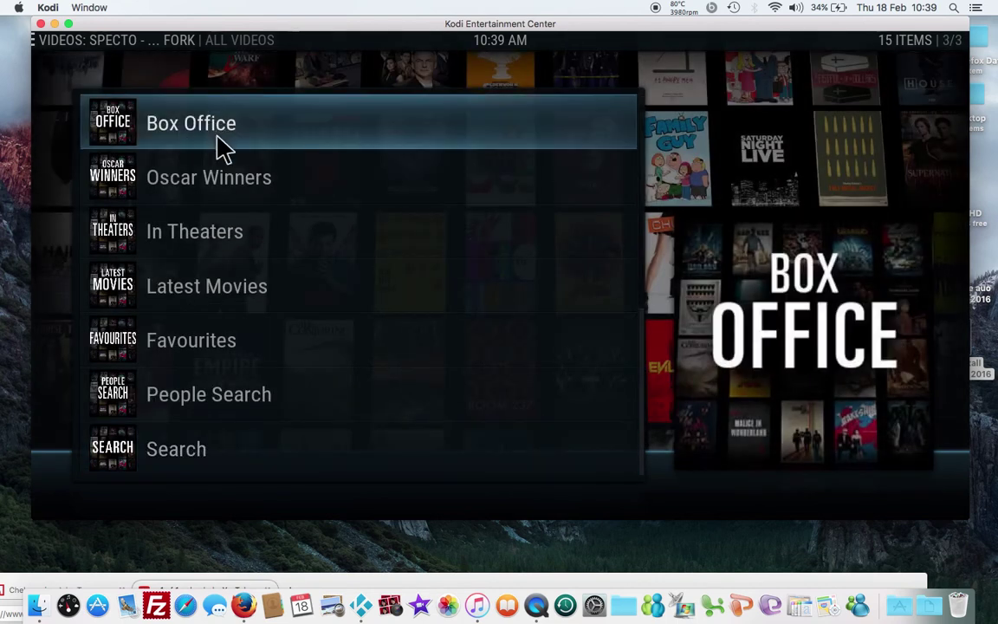
# - Return to Specto's main menu and search TV Shows for 'only fools and horses'
pyautogui.scroll(9, 222, 149)
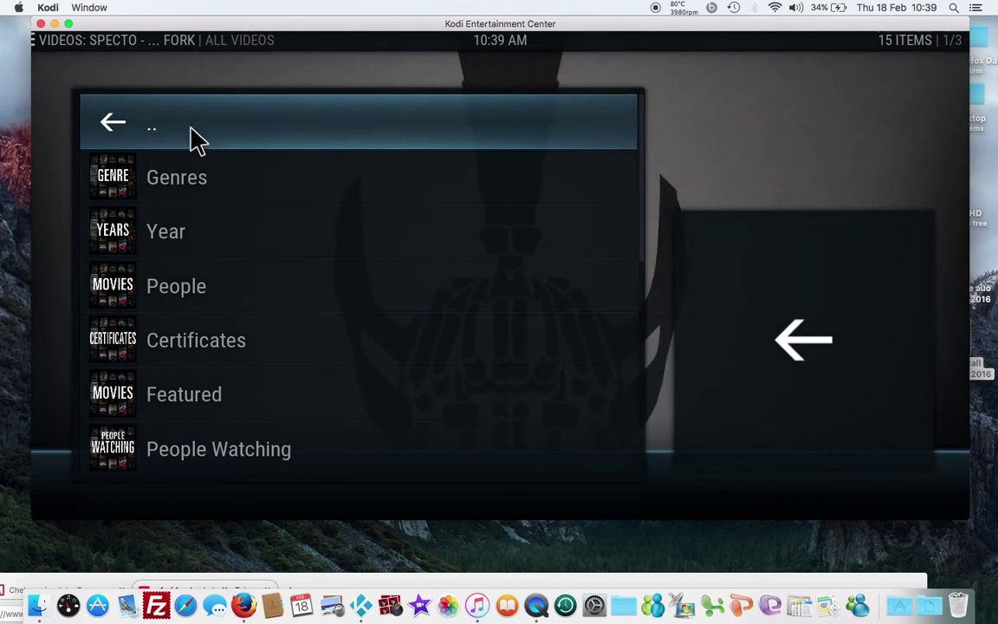
pyautogui.click(190, 130)
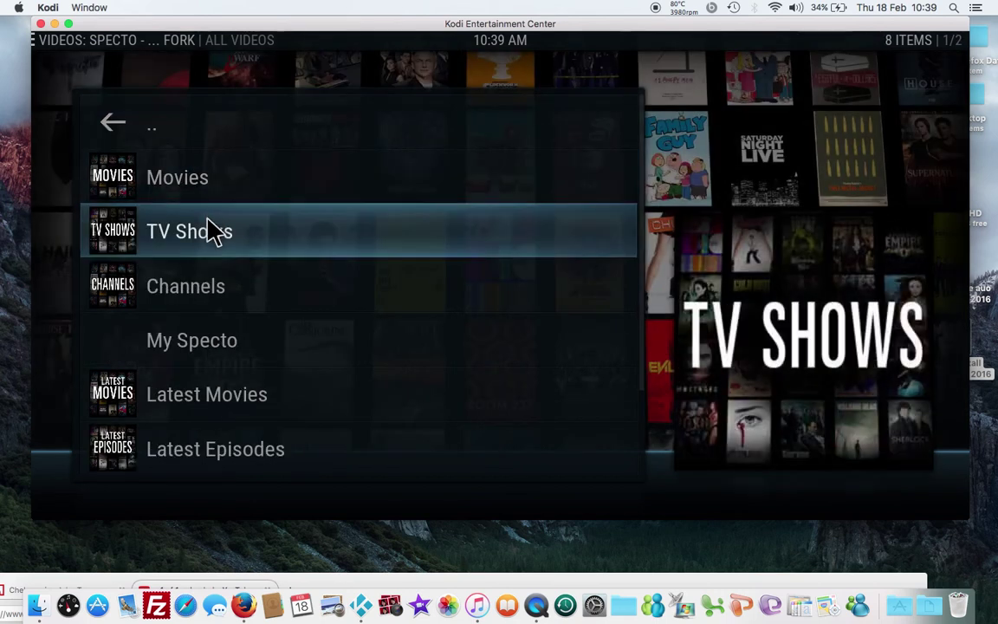
pyautogui.click(212, 232)
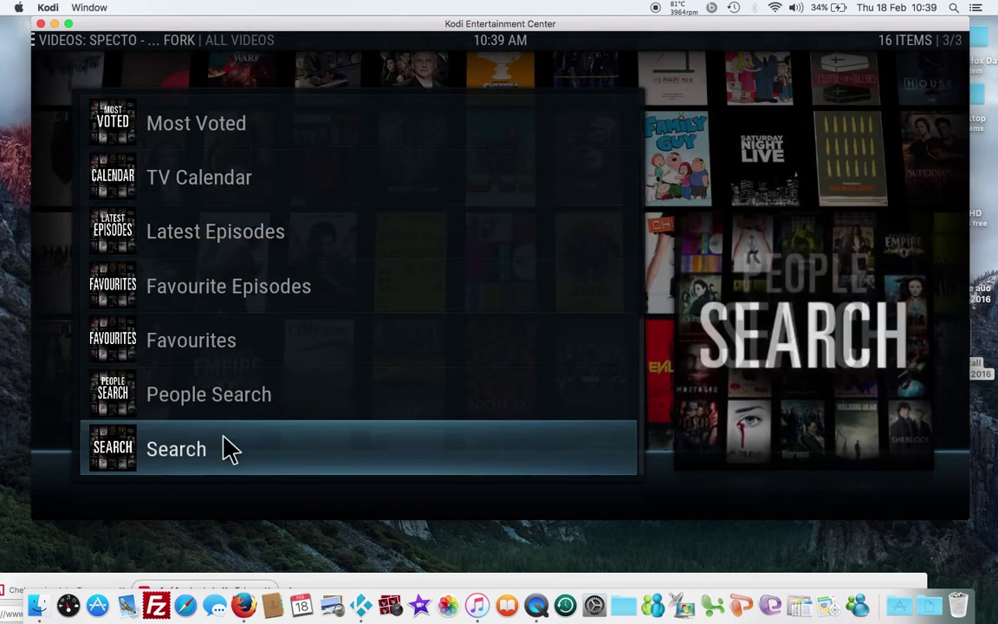
pyautogui.click(230, 463)
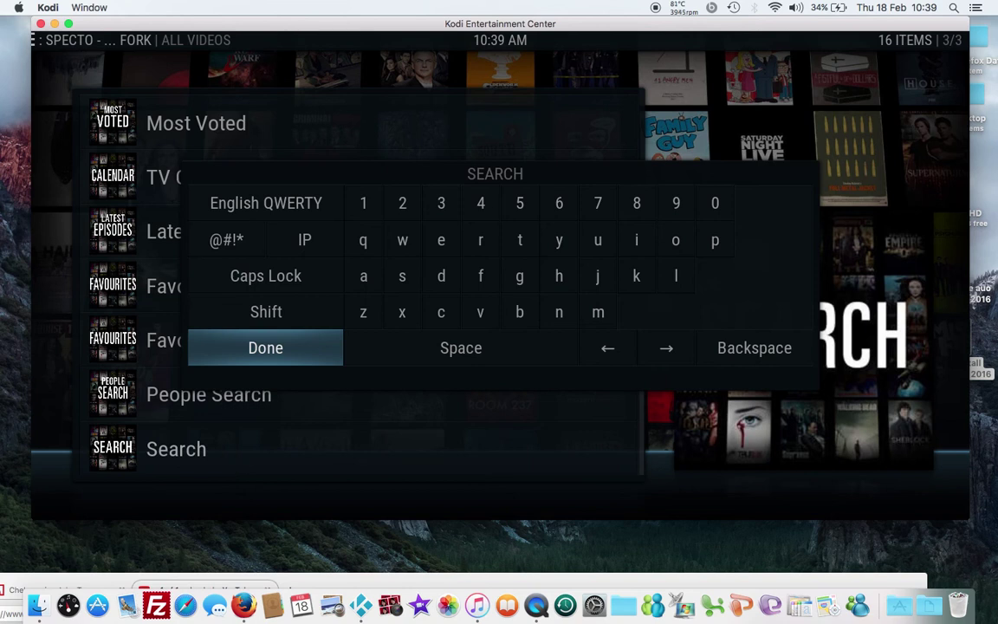
pyautogui.write('only fool')
pyautogui.write('s and hors')
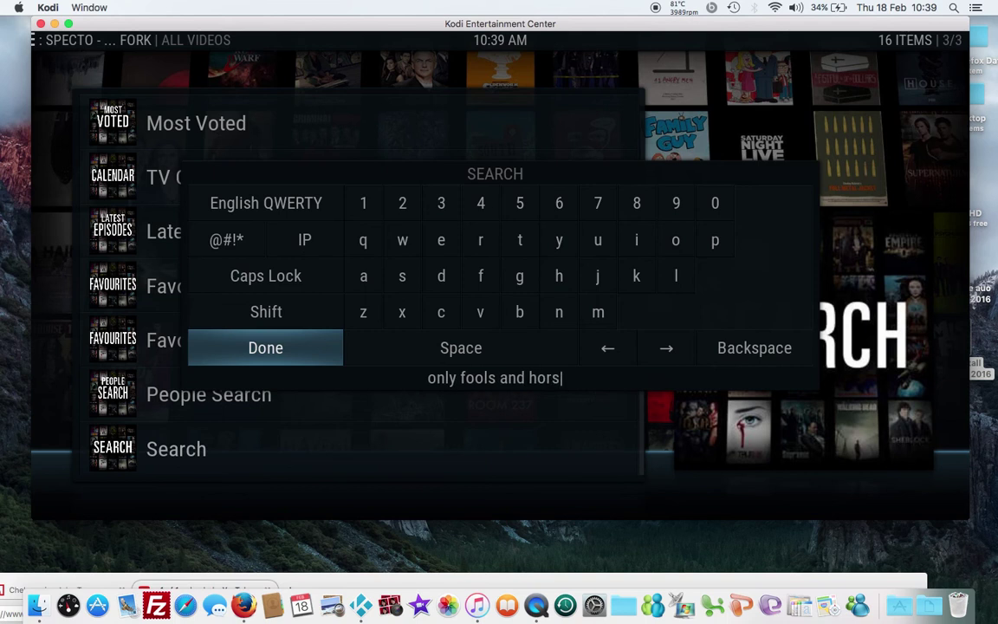
pyautogui.write('es')
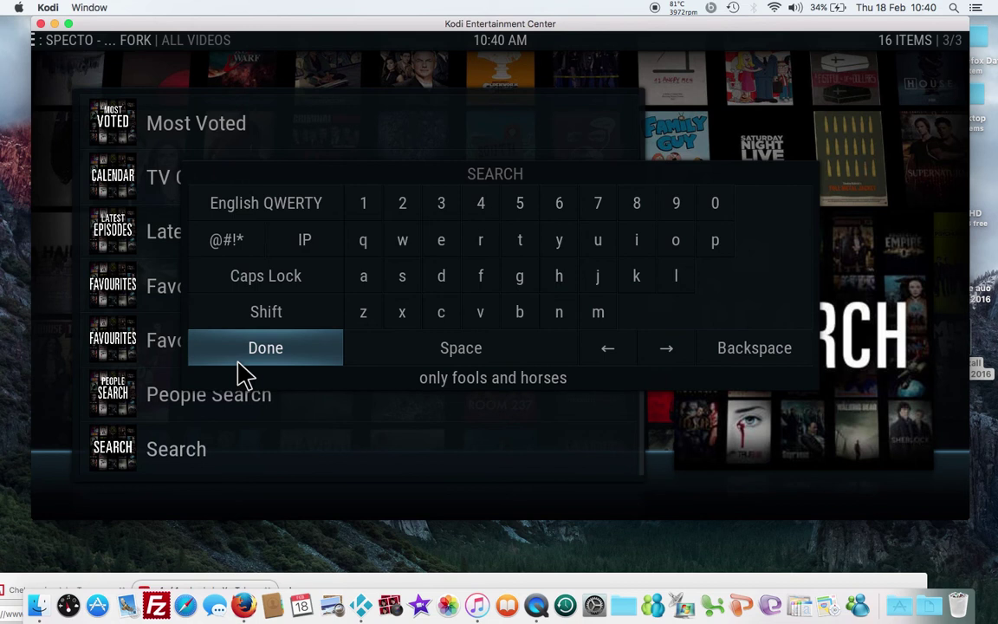
pyautogui.click(237, 361)
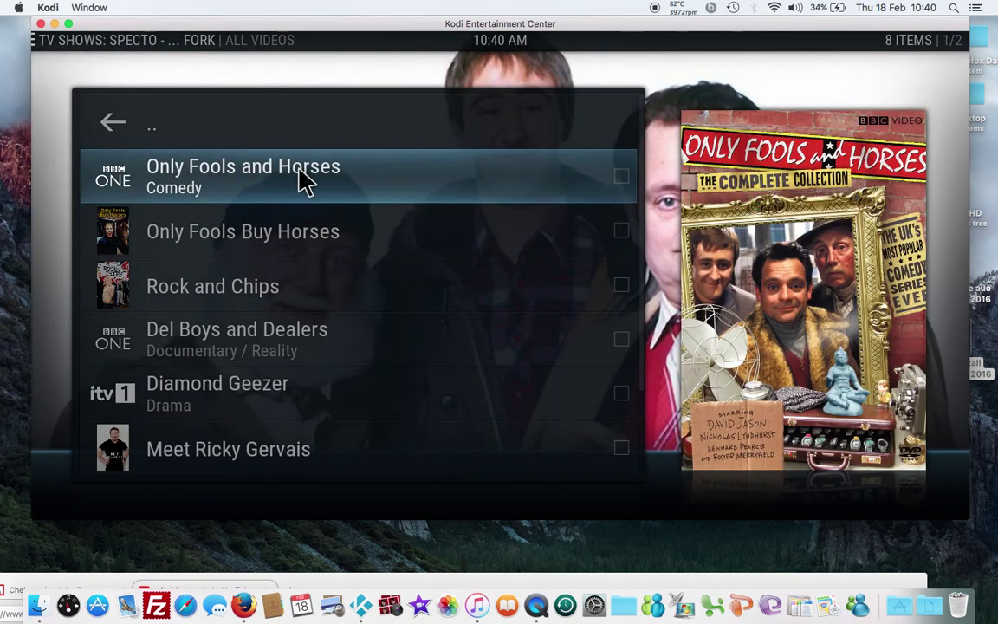
# - Add Only Fools and Horses to favourites, then go back to Specto's main menu
pyautogui.rightClick(304, 179)
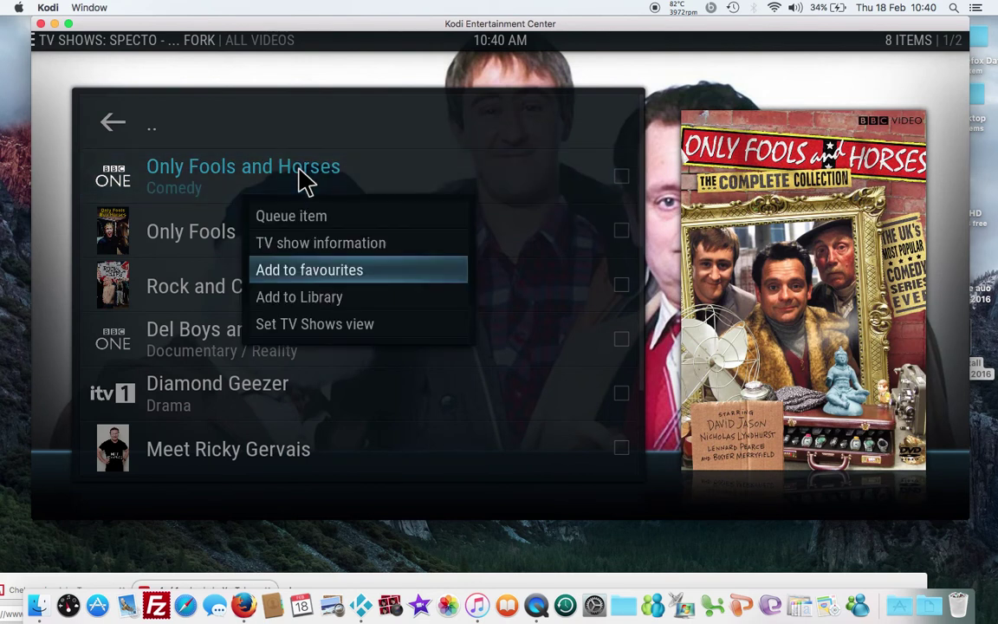
pyautogui.click(325, 269)
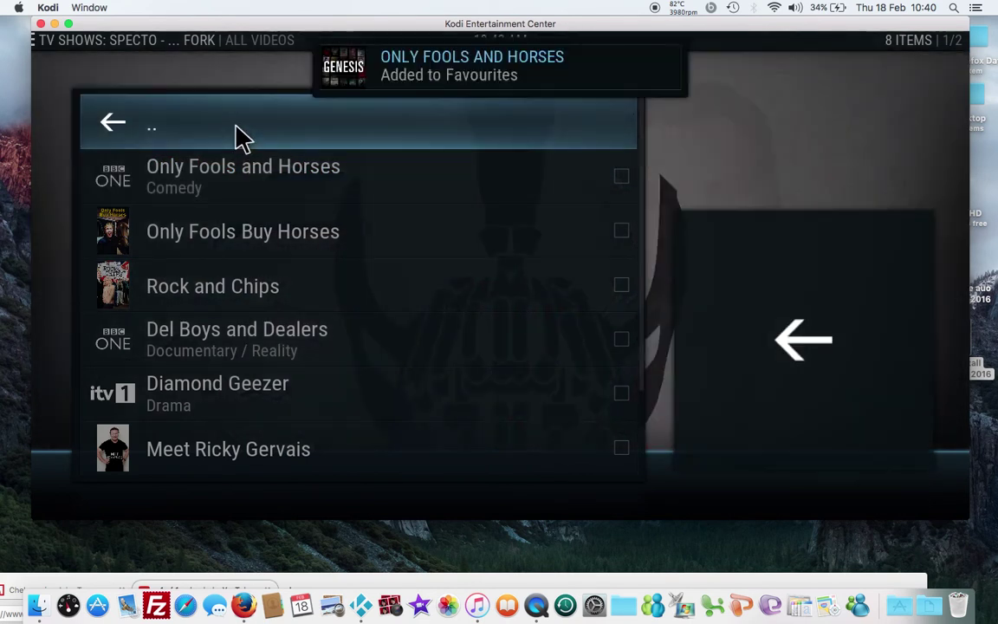
pyautogui.click(240, 136)
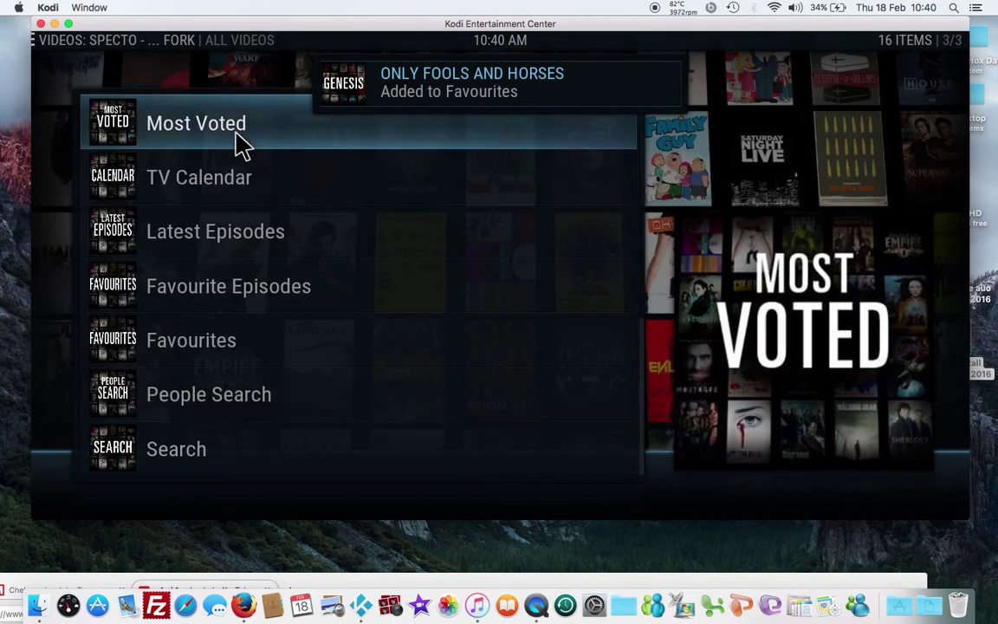
pyautogui.scroll(10, 238, 139)
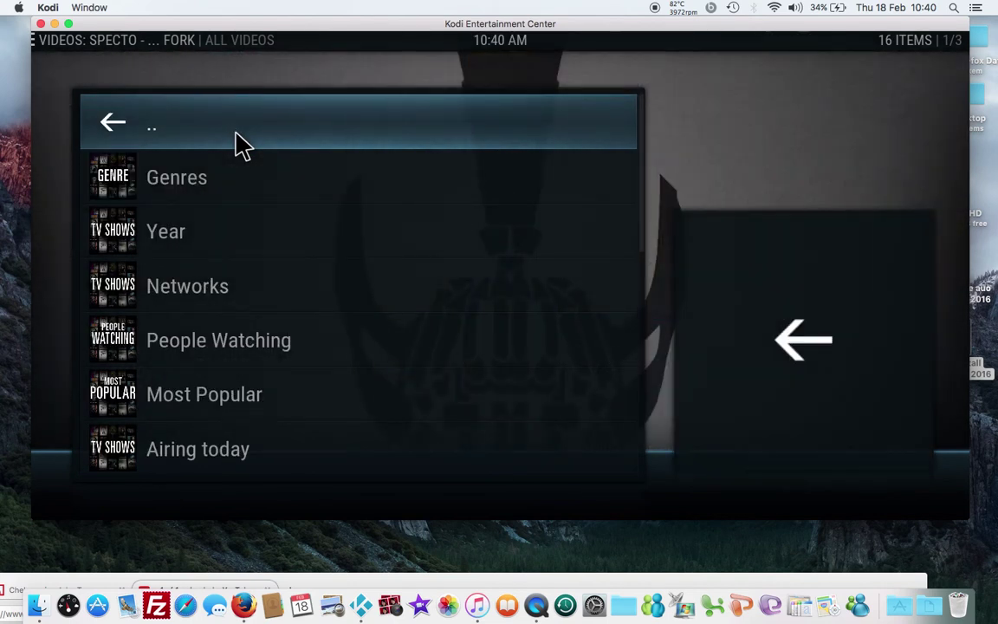
pyautogui.click(209, 126)
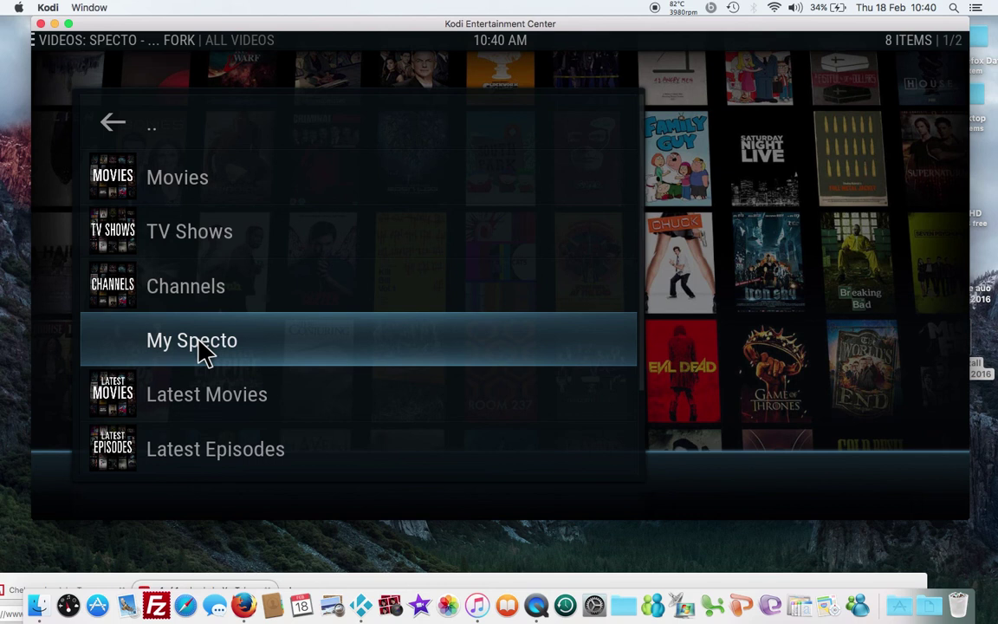
# - Check that My Specto's Favourite Movies list holds Creed (2015)
pyautogui.click(197, 339)
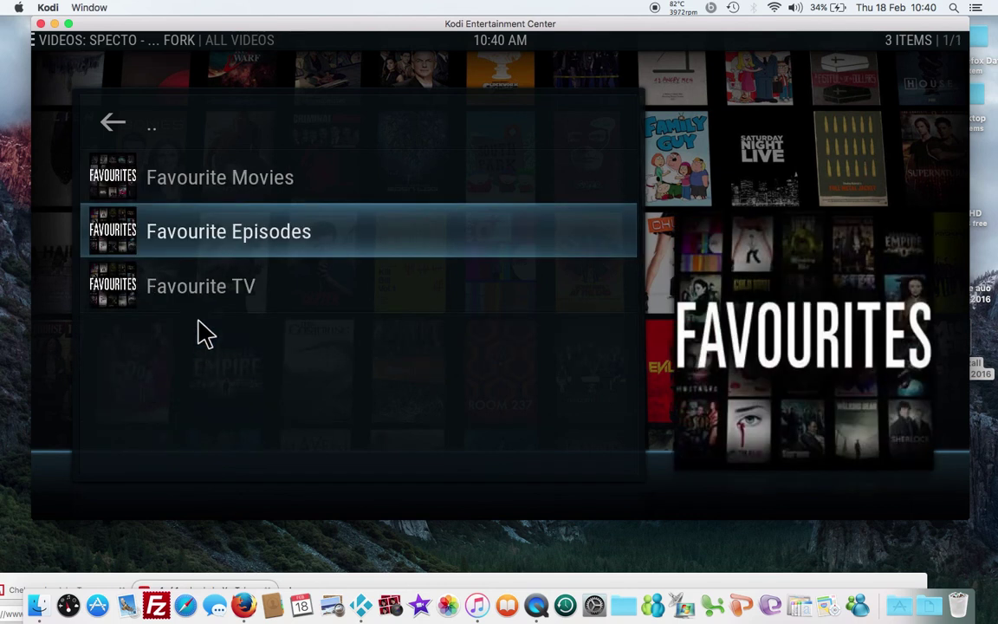
pyautogui.click(227, 197)
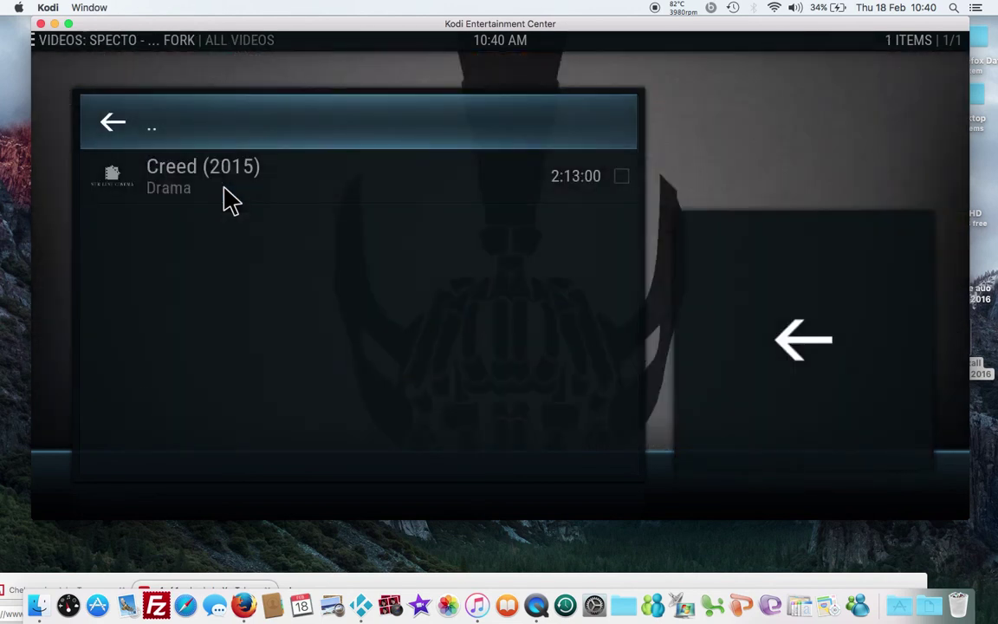
pyautogui.click(205, 137)
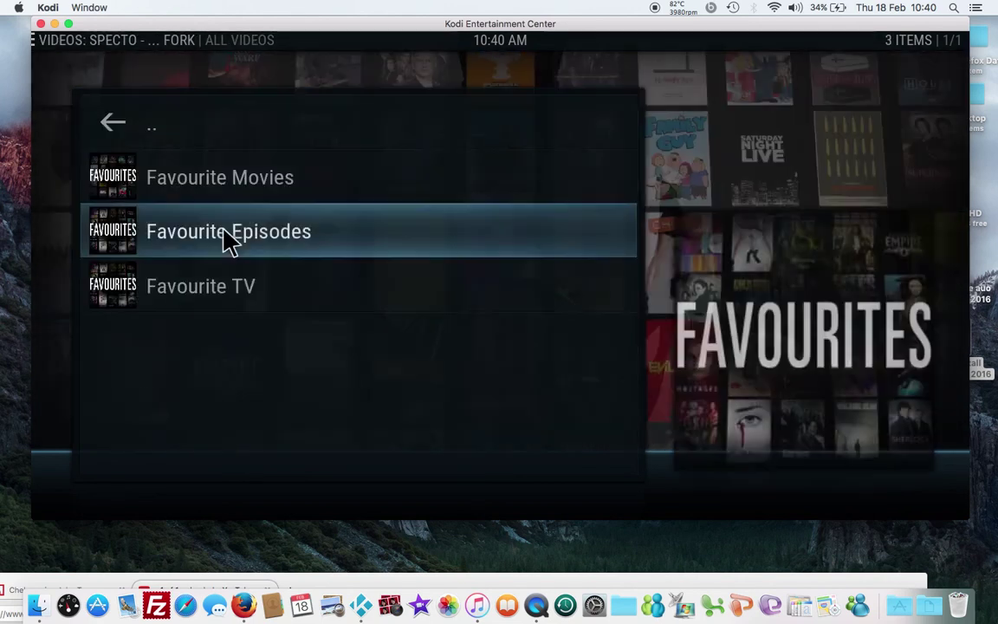
# - Confirm Only Fools and Horses is in Favourite TV, then return to the main menu
pyautogui.click(242, 290)
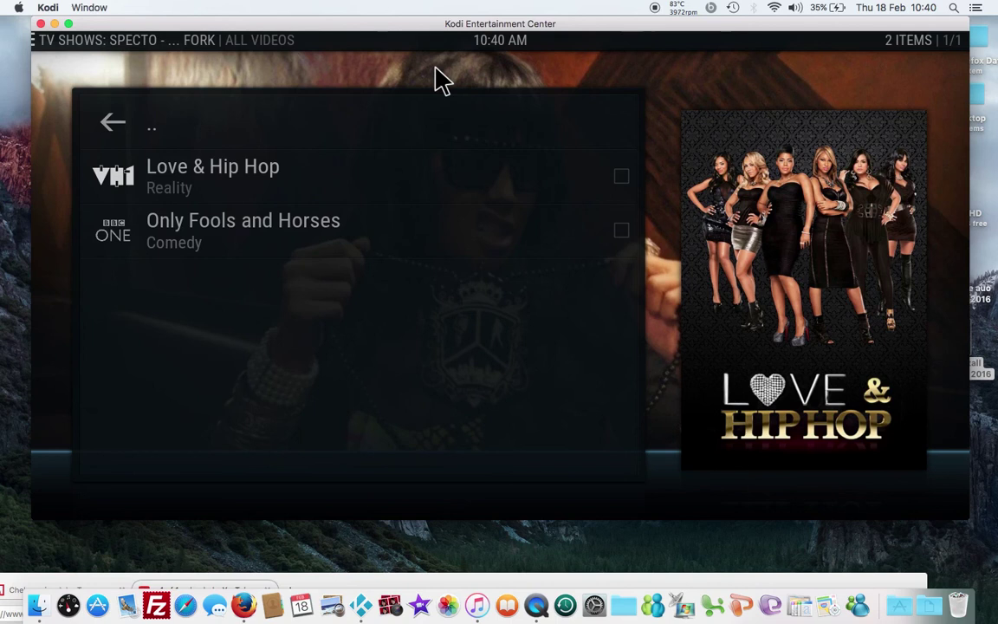
pyautogui.click(336, 121)
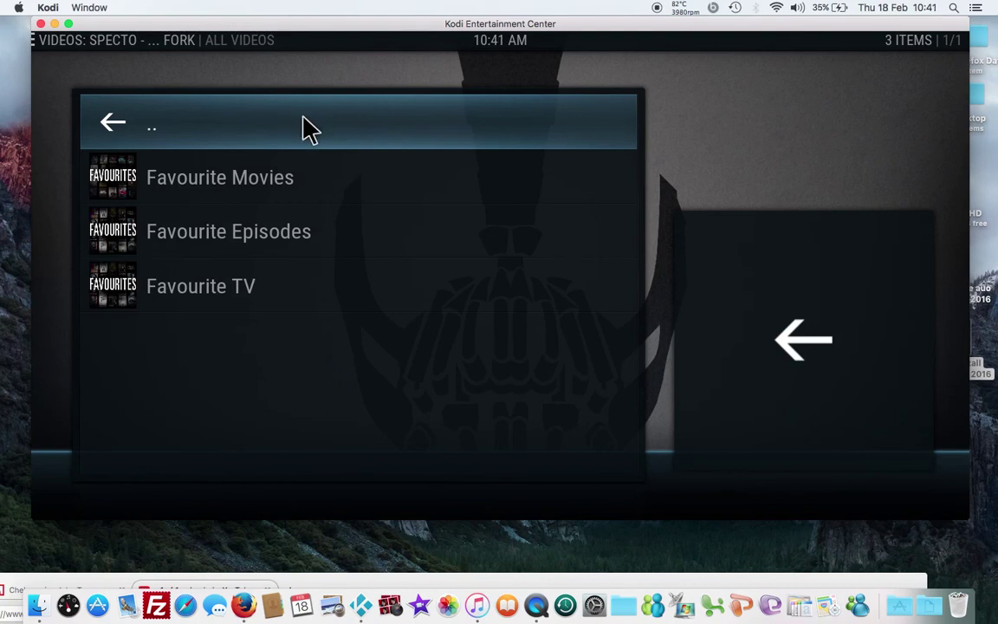
pyautogui.click(308, 129)
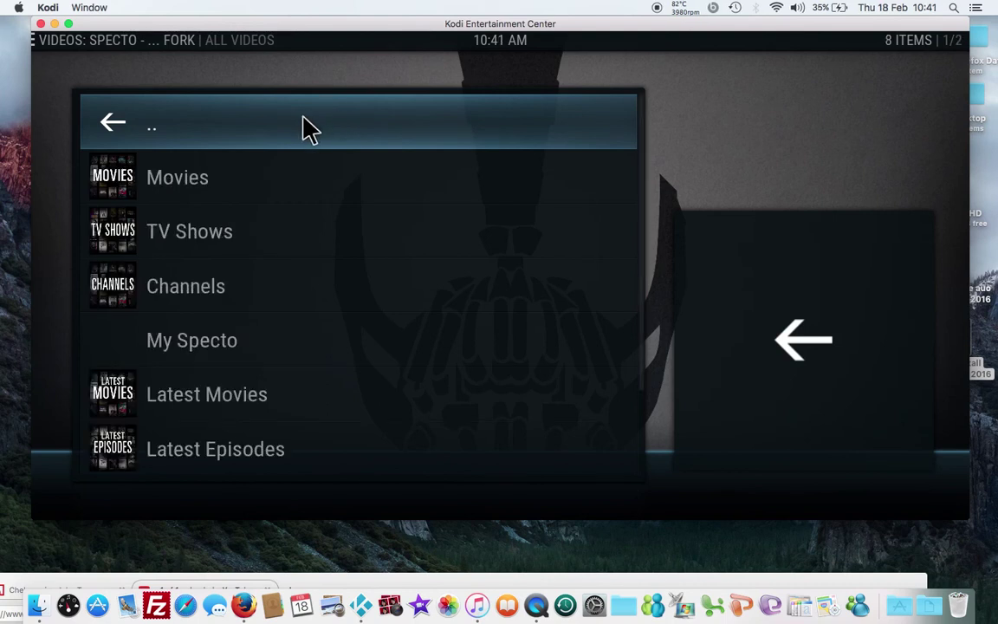